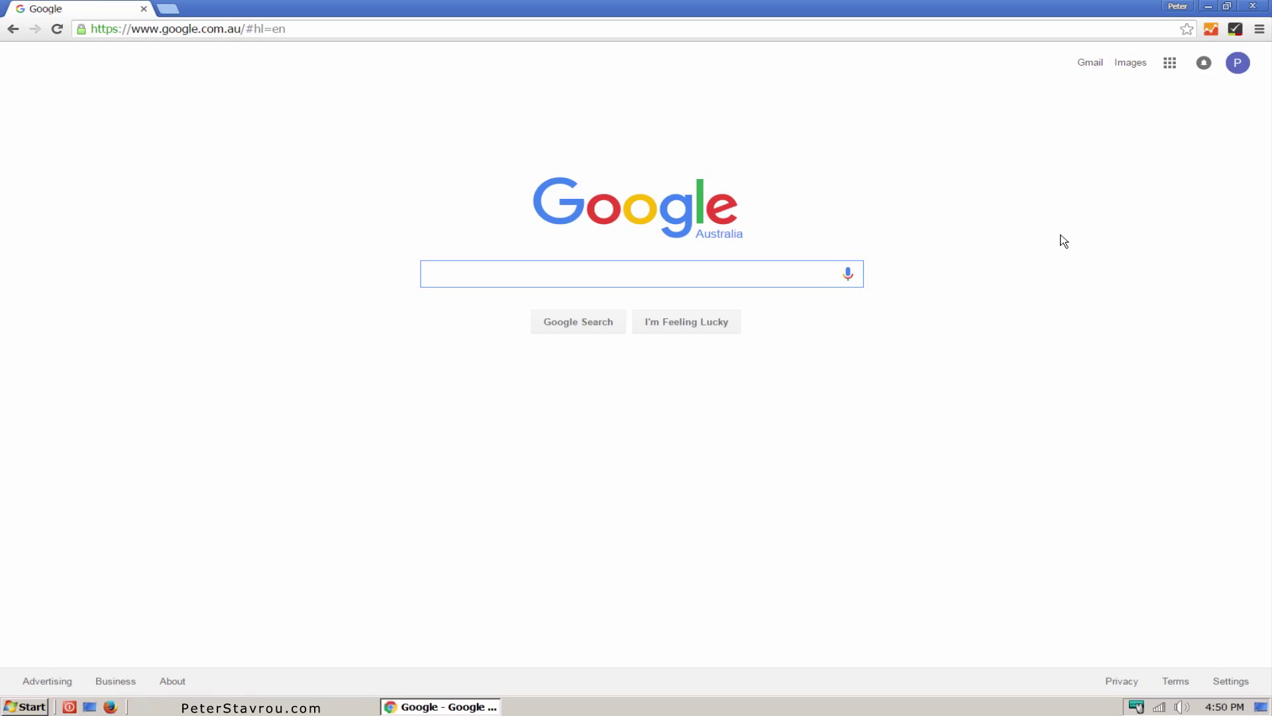
Search Google for 'mozbar'
{"action": "type", "text": "mozbar"}
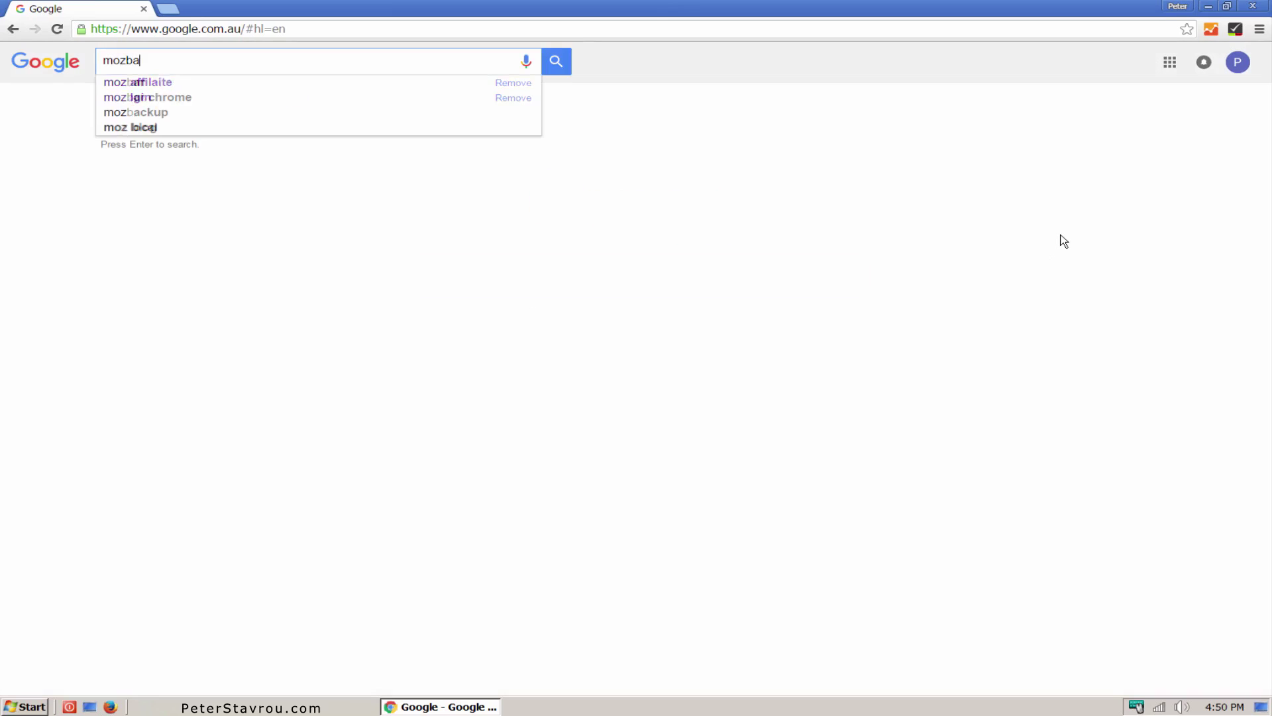
{"action": "key", "text": "Return"}
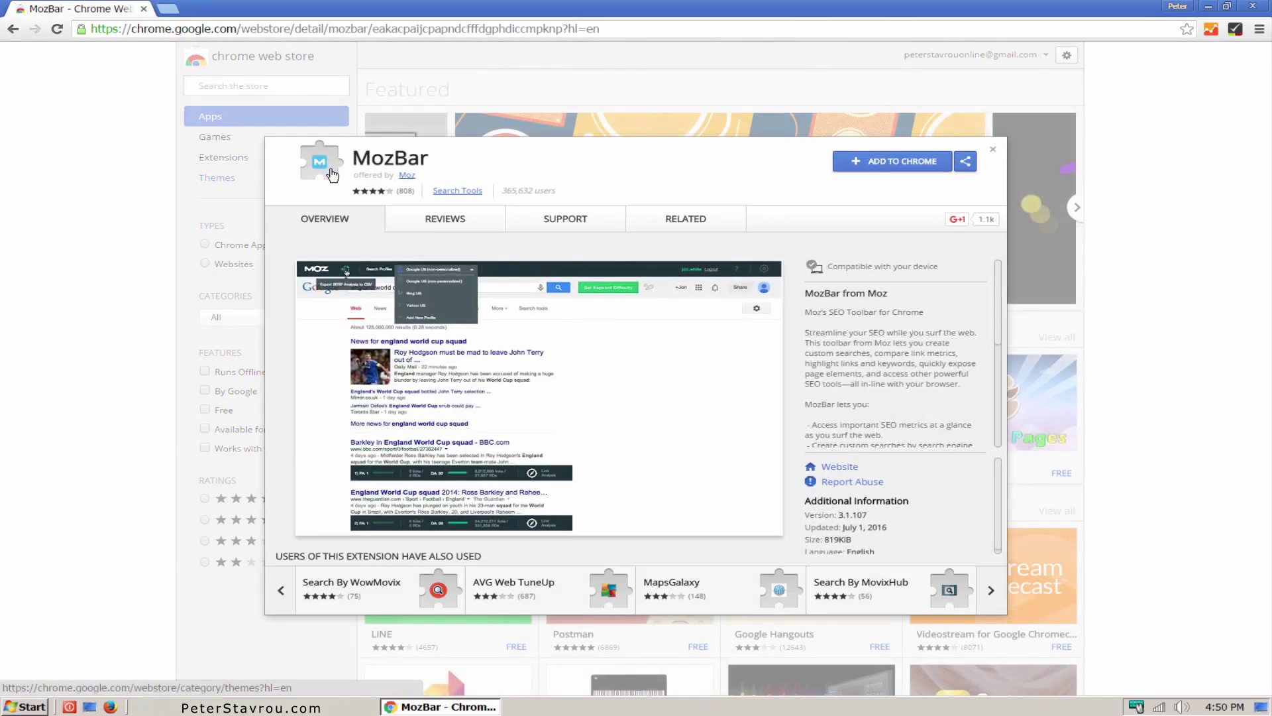
Add the MozBar extension to Chrome from its Web Store listing
{"action": "left_click", "coordinate": [839, 169]}
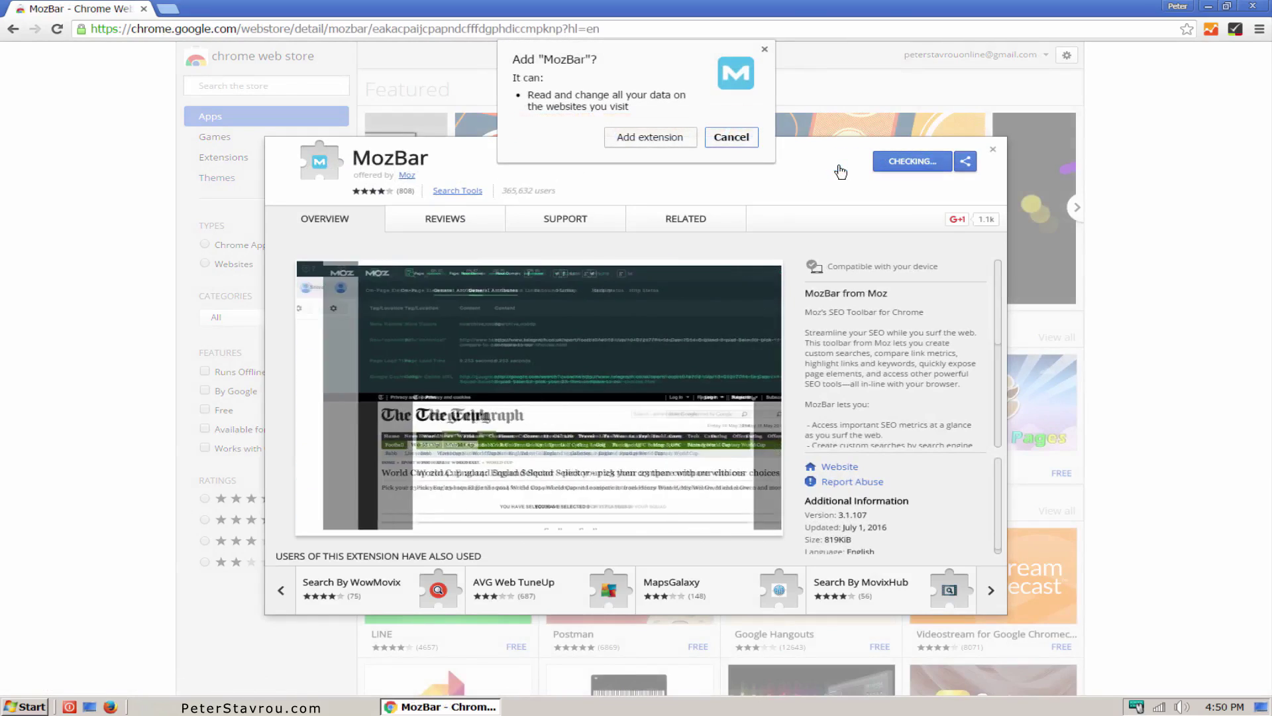
{"action": "left_click", "coordinate": [690, 145]}
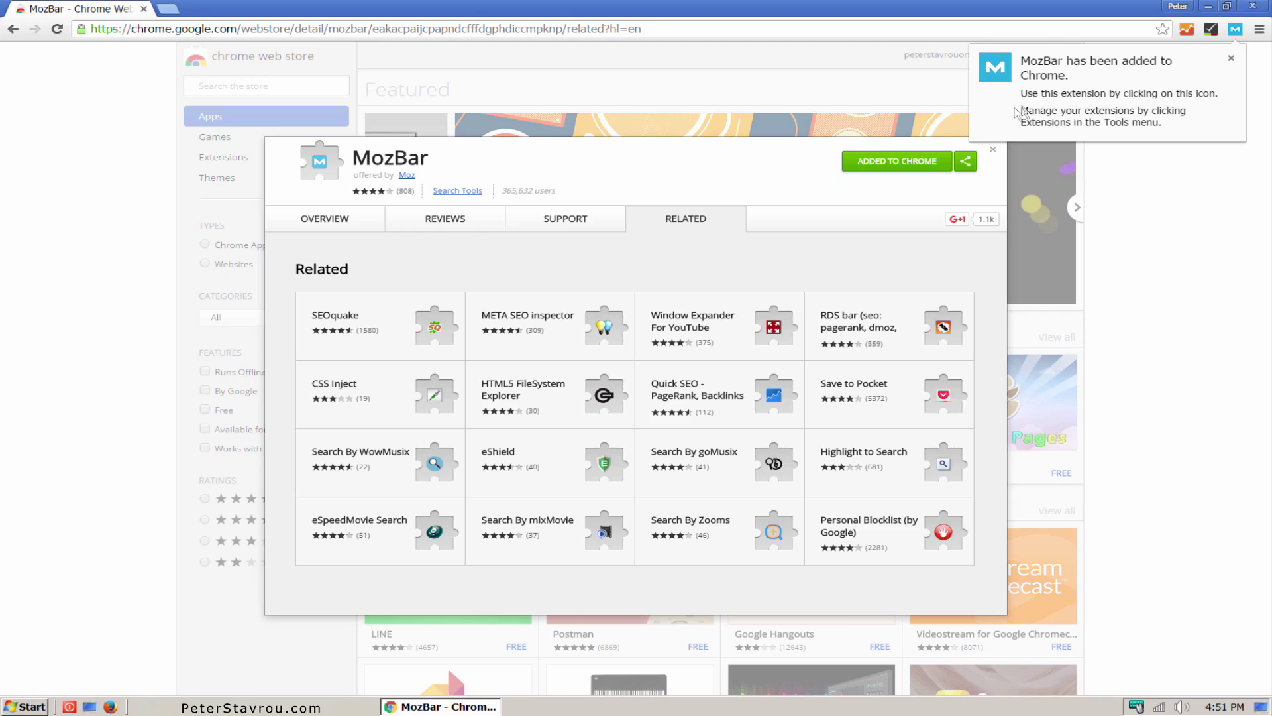
Dismiss the install notice, load facebook.com, and log in to Moz from the MozBar
{"action": "left_click", "coordinate": [1231, 60]}
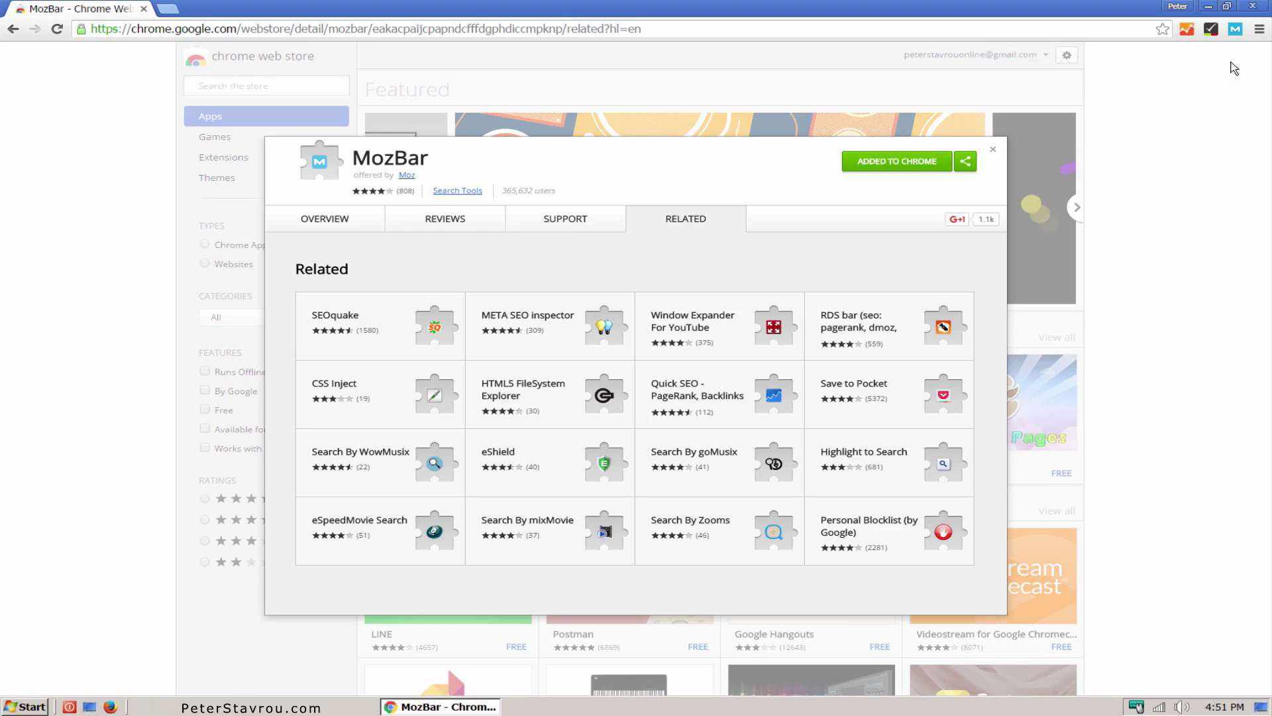
{"action": "left_click", "coordinate": [1028, 28]}
{"action": "type", "text": "facebook.com"}
{"action": "key", "text": "Return"}
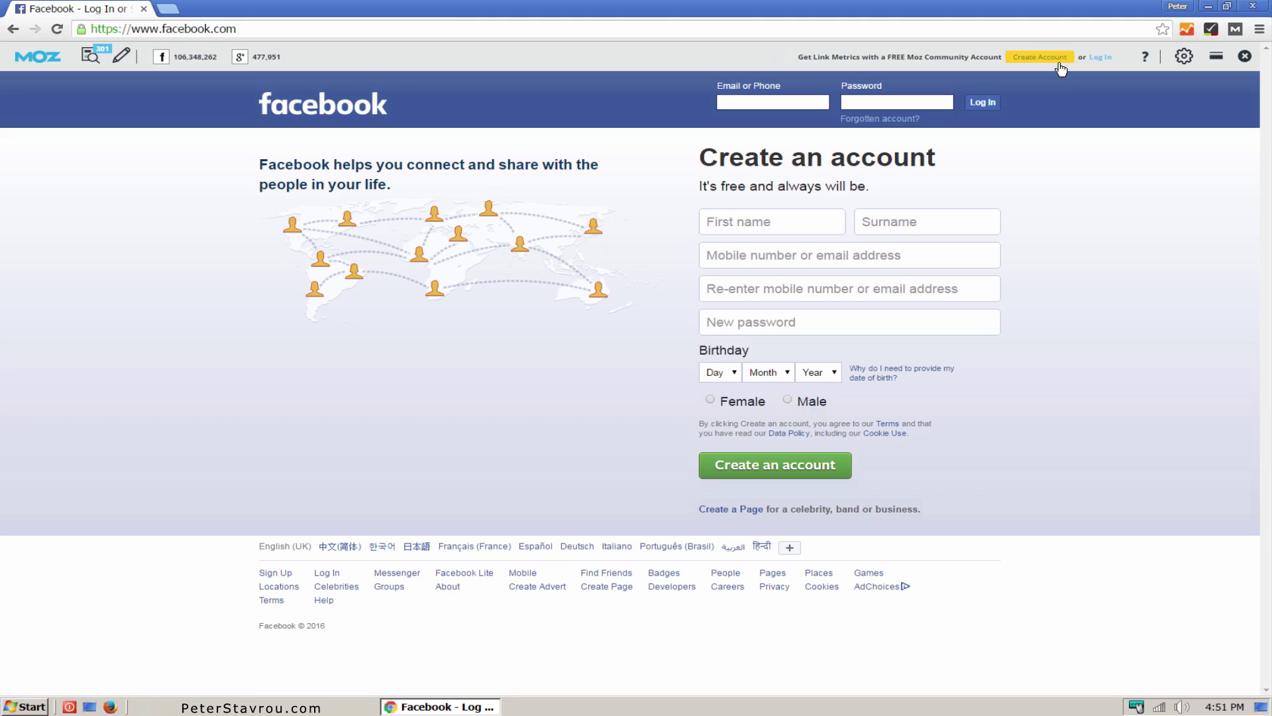
{"action": "left_click", "coordinate": [1100, 58]}
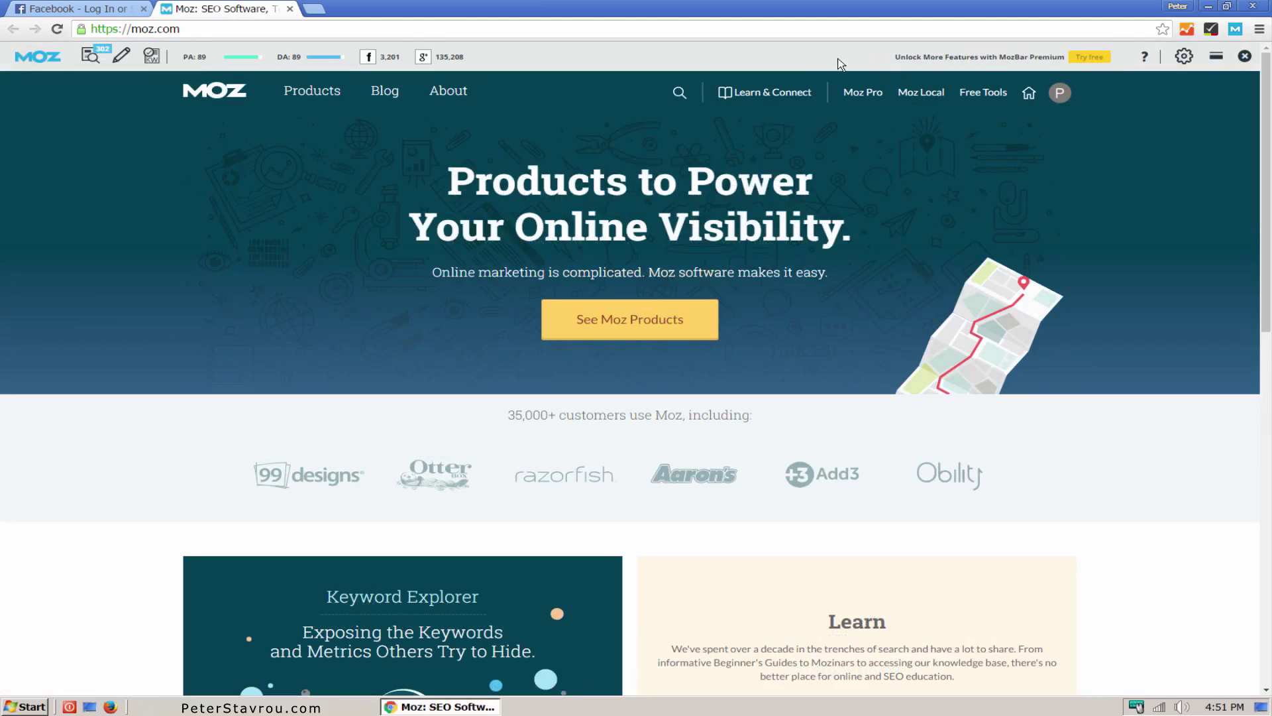
Close the moz.com tab to return to Facebook, now showing PA 97 and DA 100
{"action": "left_click", "coordinate": [290, 9]}
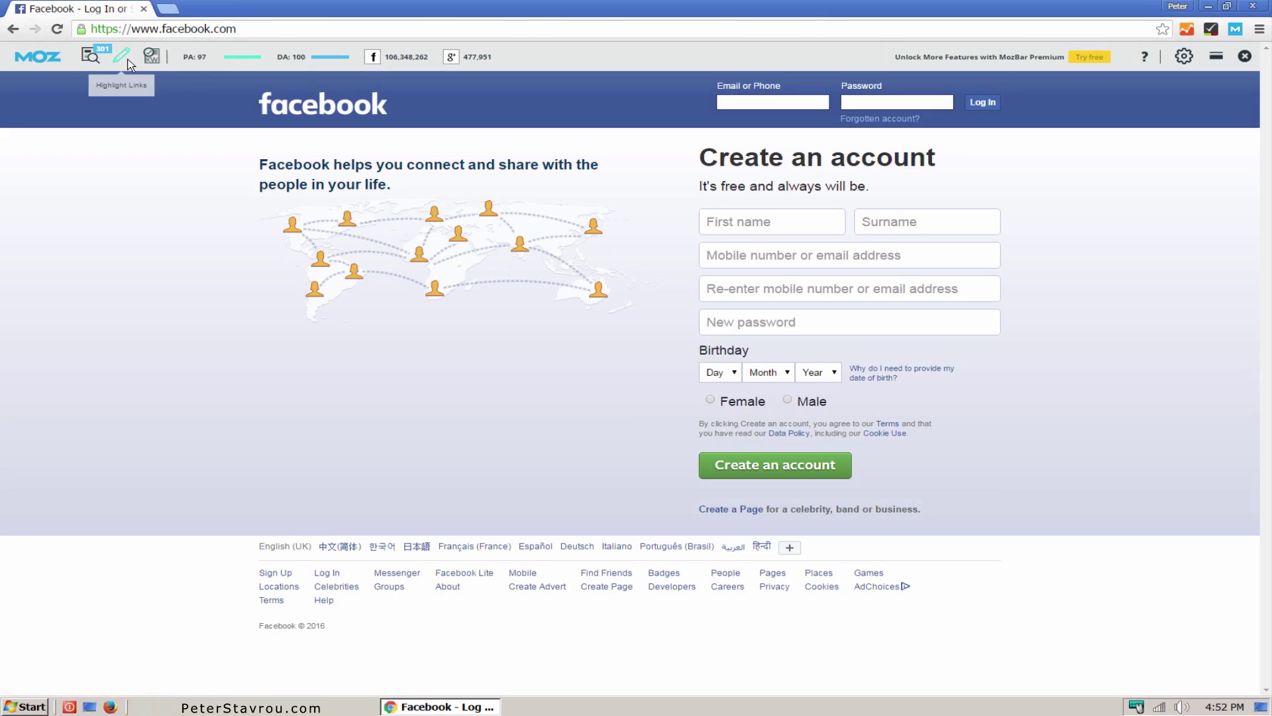
{"action": "left_click", "coordinate": [129, 61]}
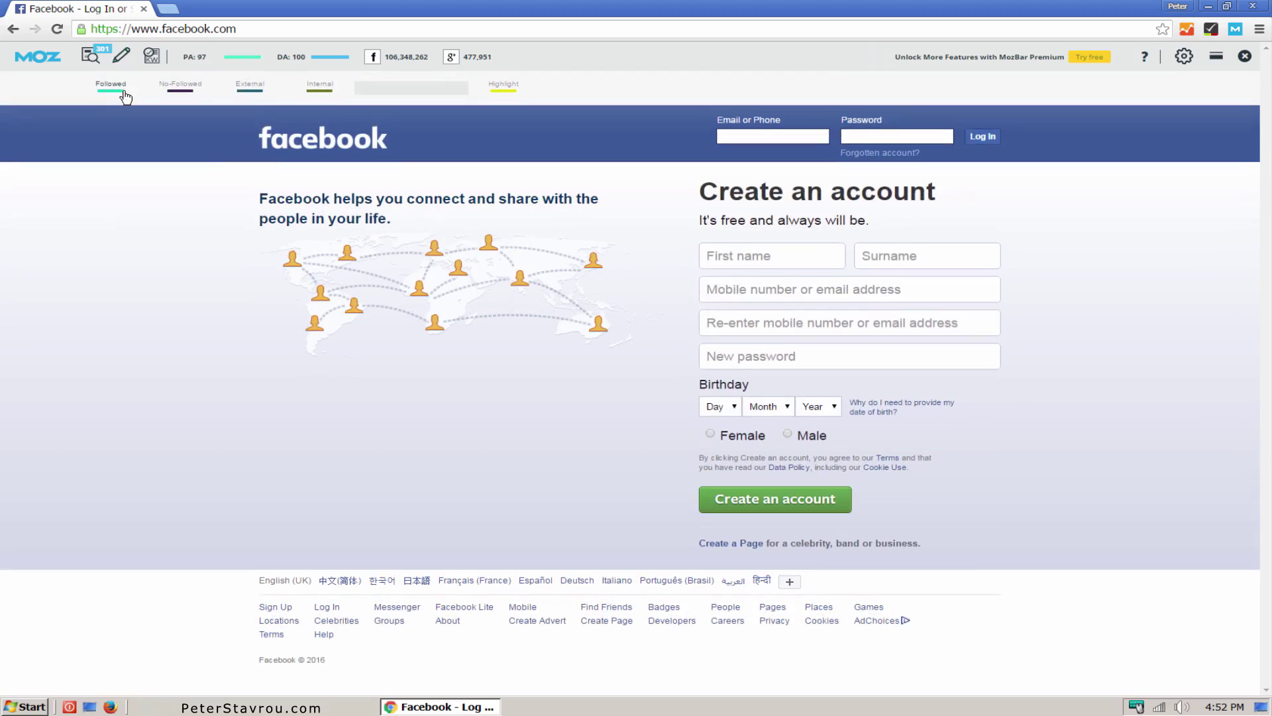
{"action": "left_click", "coordinate": [125, 95]}
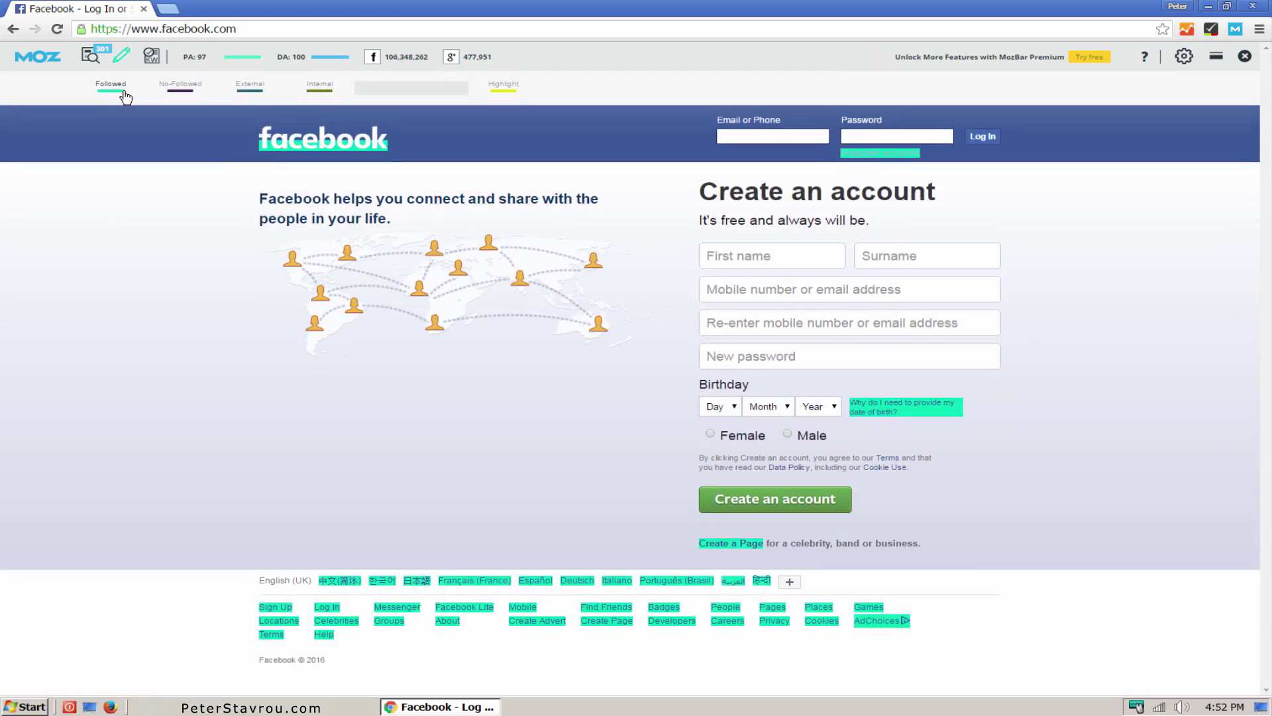
{"action": "left_click", "coordinate": [126, 98]}
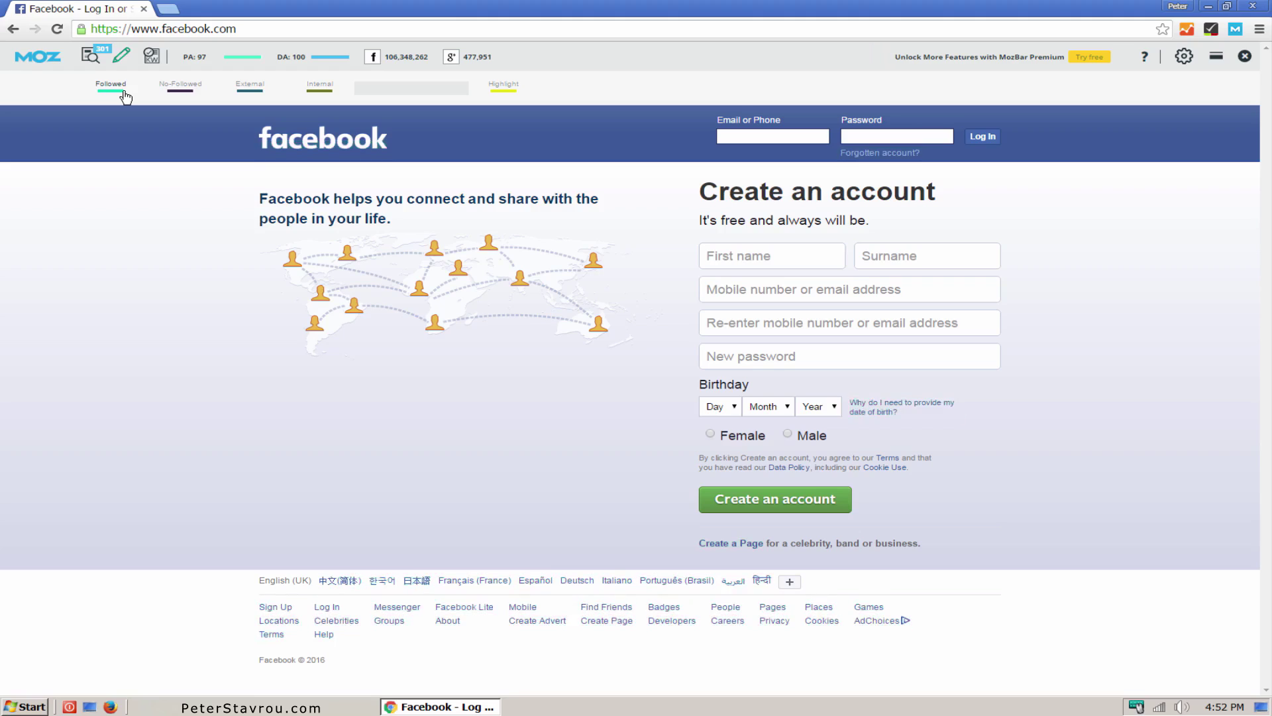
{"action": "left_click", "coordinate": [174, 95]}
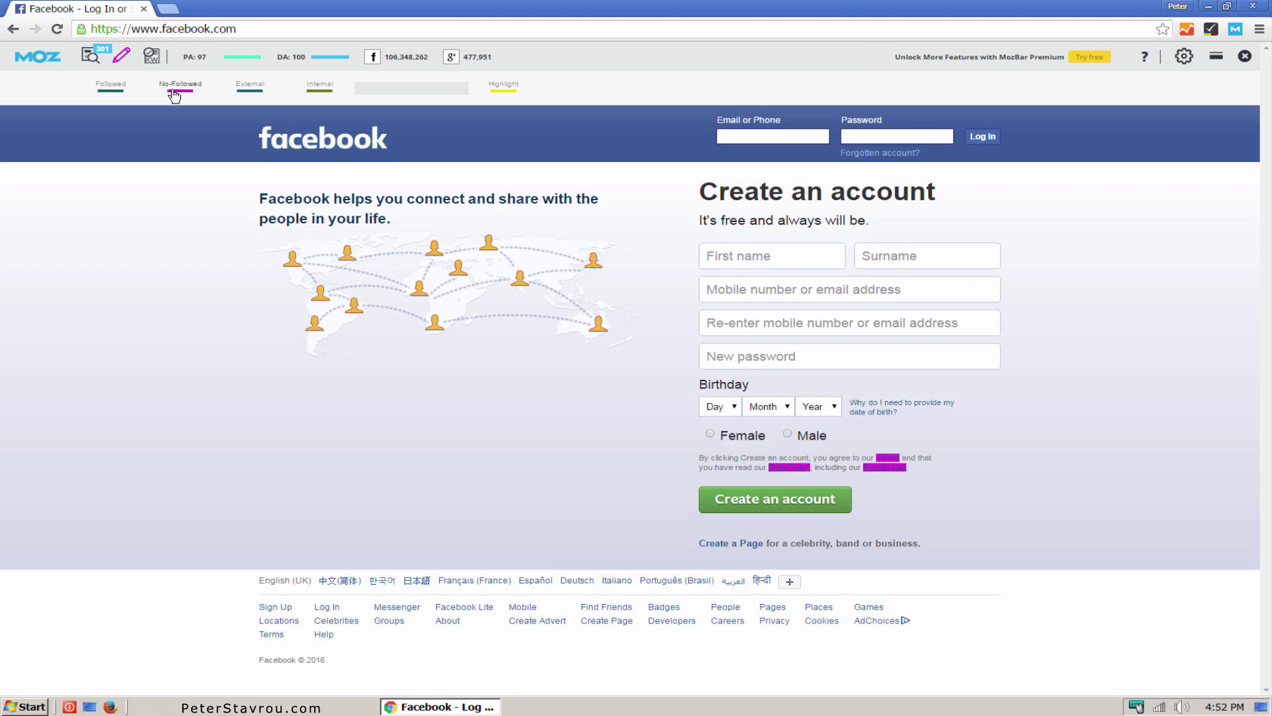
{"action": "left_click", "coordinate": [174, 95]}
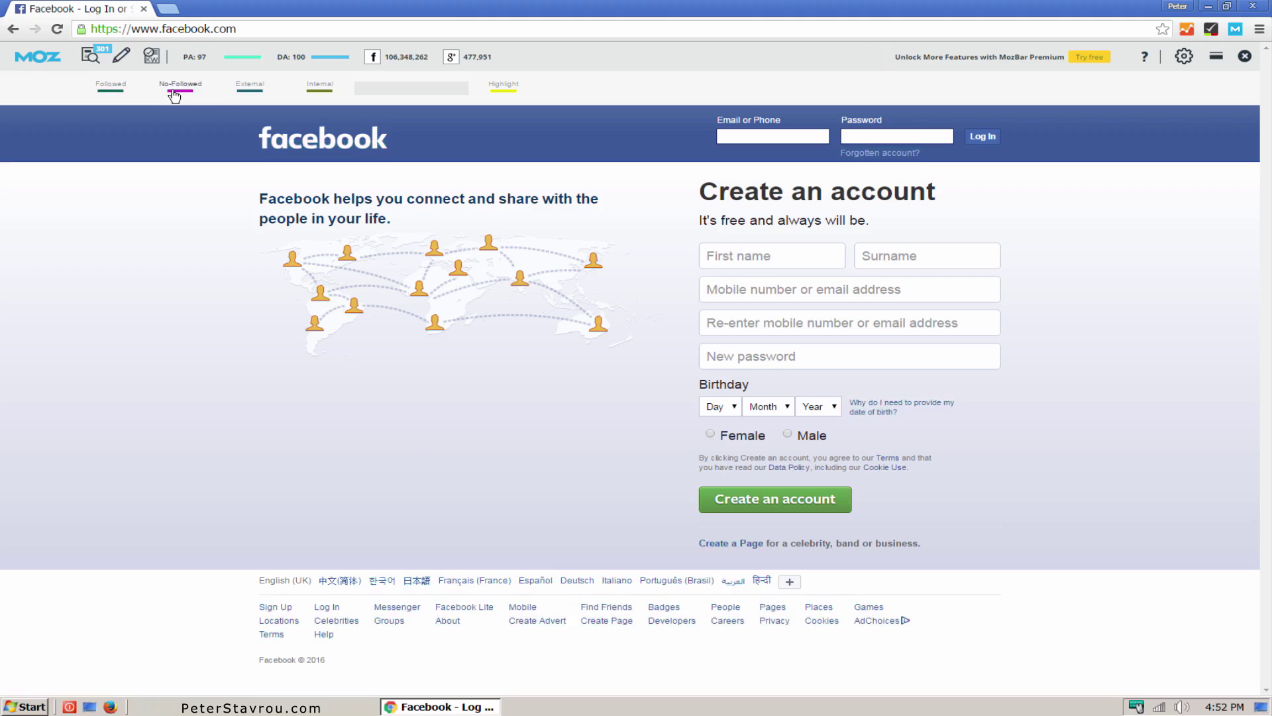
{"action": "left_click", "coordinate": [241, 97]}
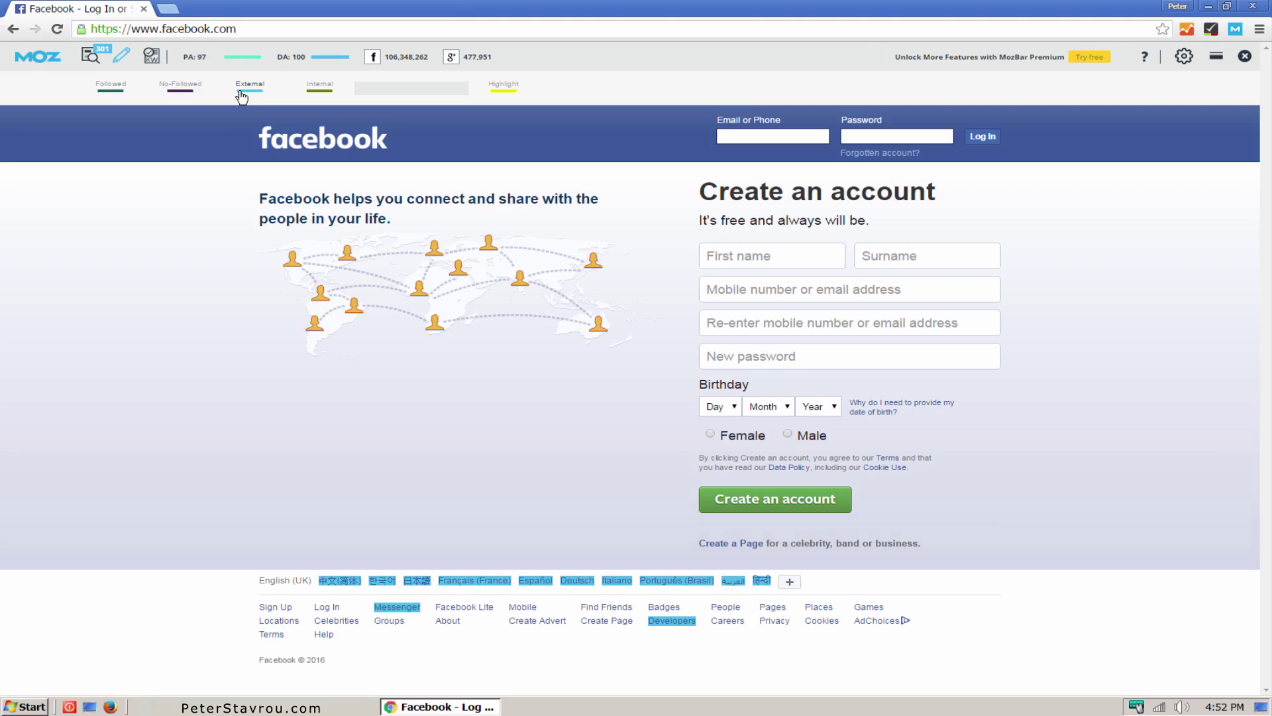
{"action": "left_click", "coordinate": [242, 98]}
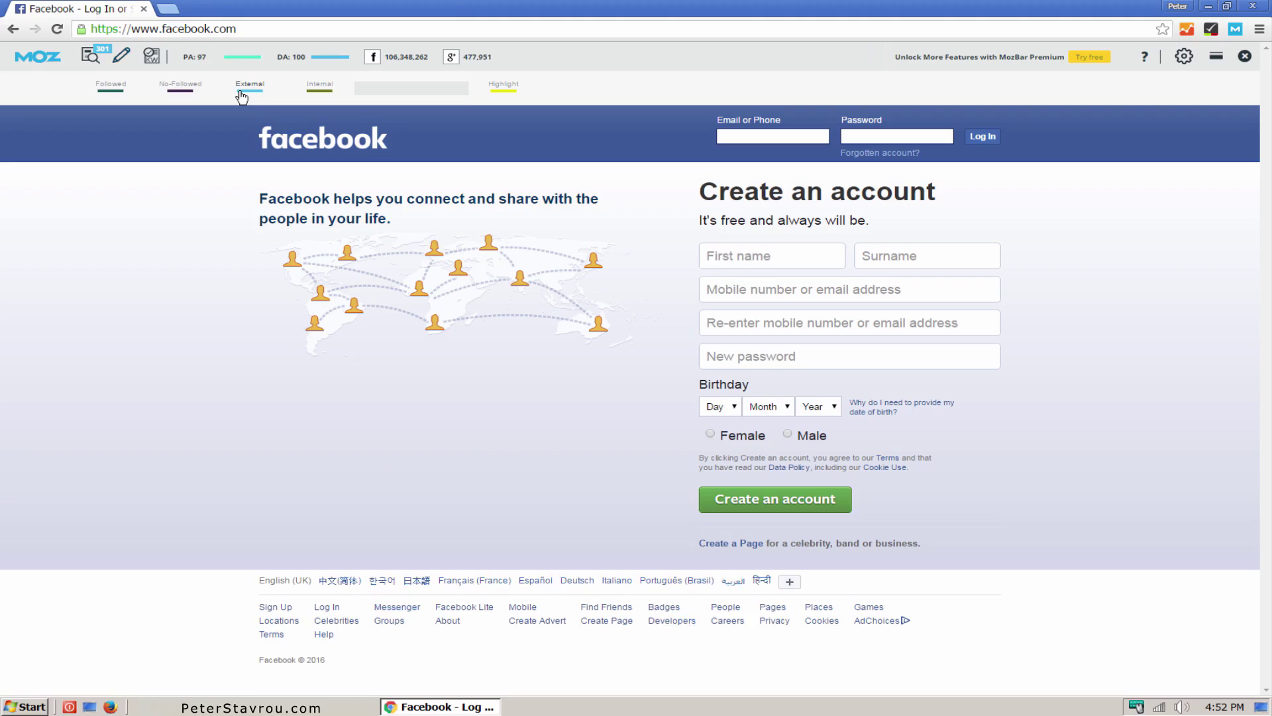
{"action": "left_click", "coordinate": [310, 97]}
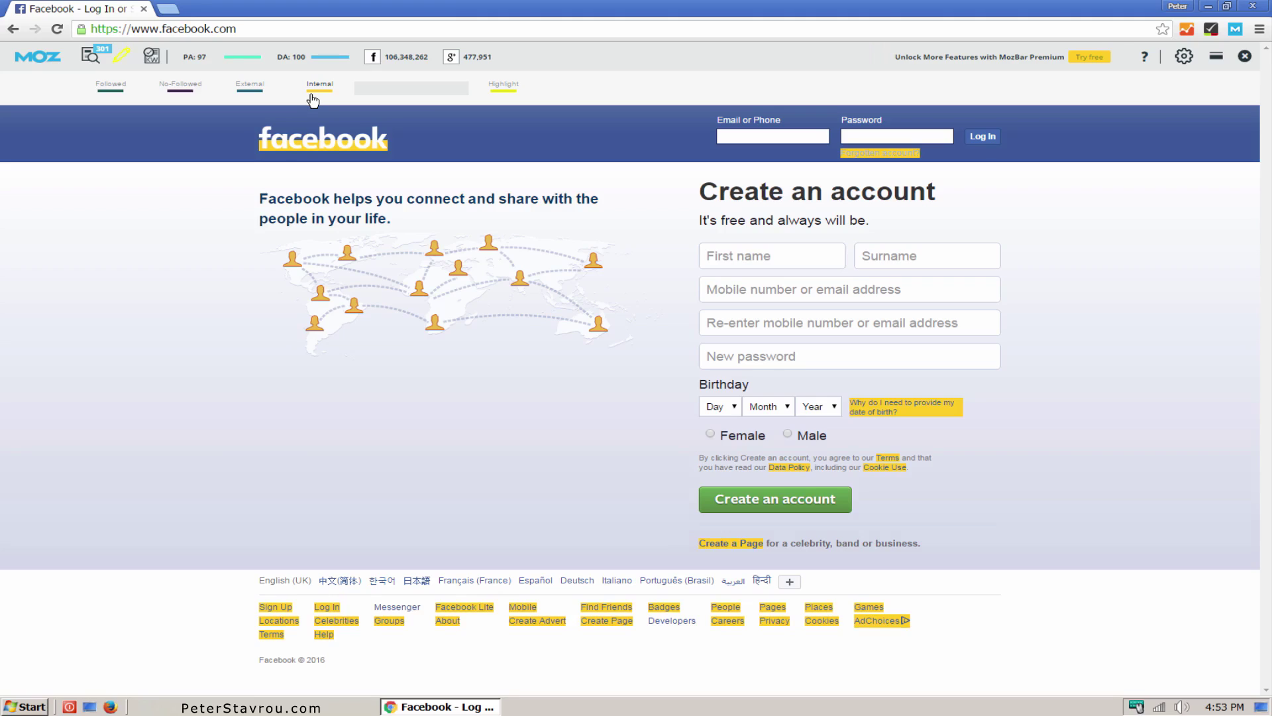
{"action": "left_click", "coordinate": [313, 98]}
{"action": "left_click", "coordinate": [389, 93]}
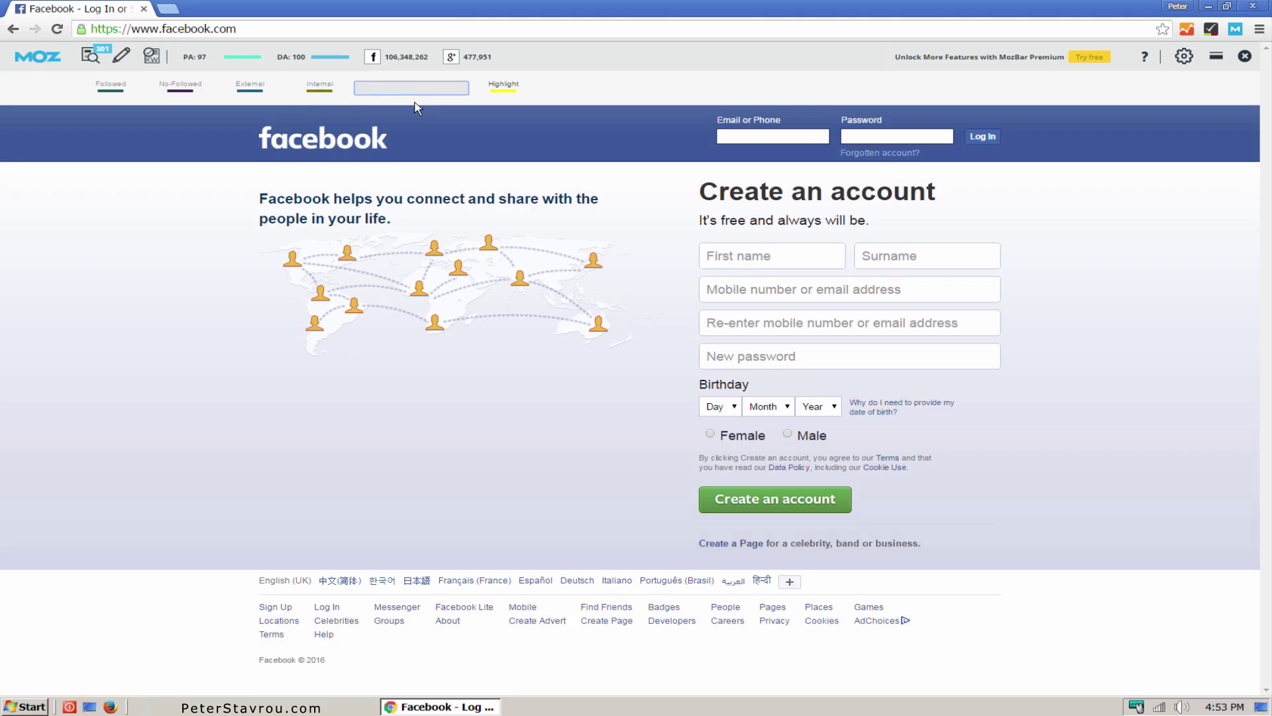
{"action": "type", "text": "facebook"}
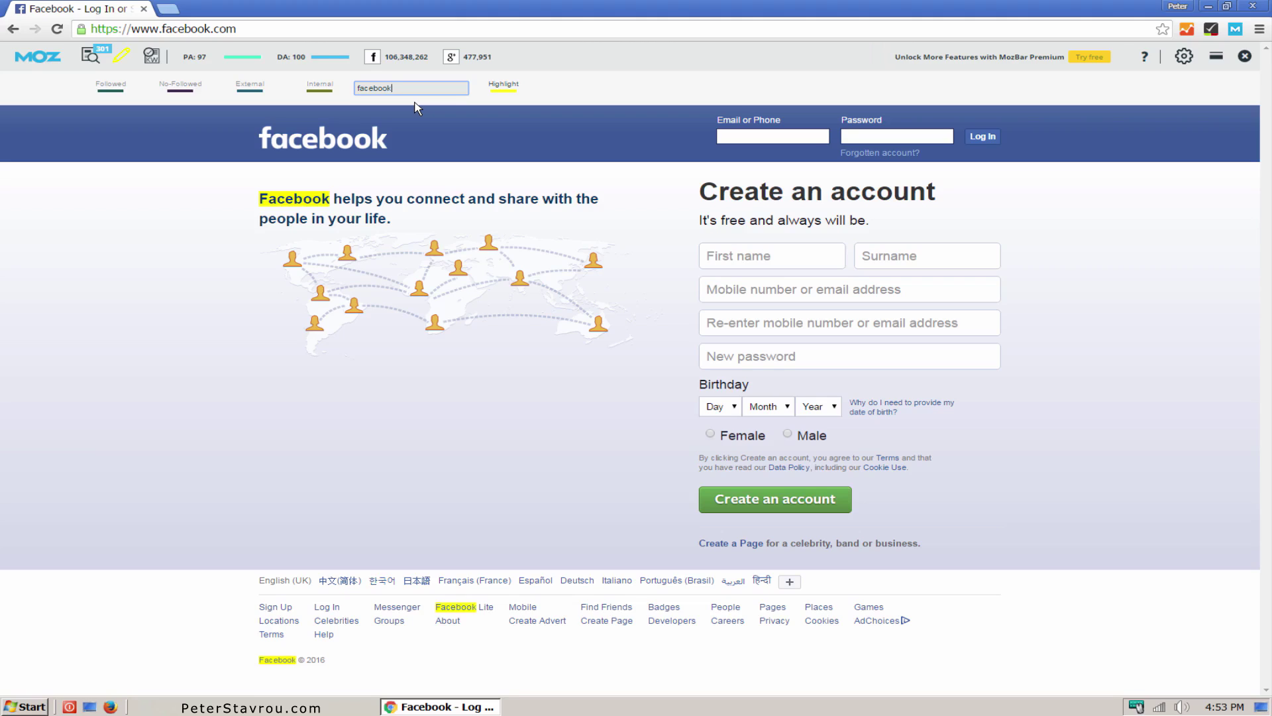
{"action": "key", "text": "ctrl+a"}
{"action": "key", "text": "BackSpace"}
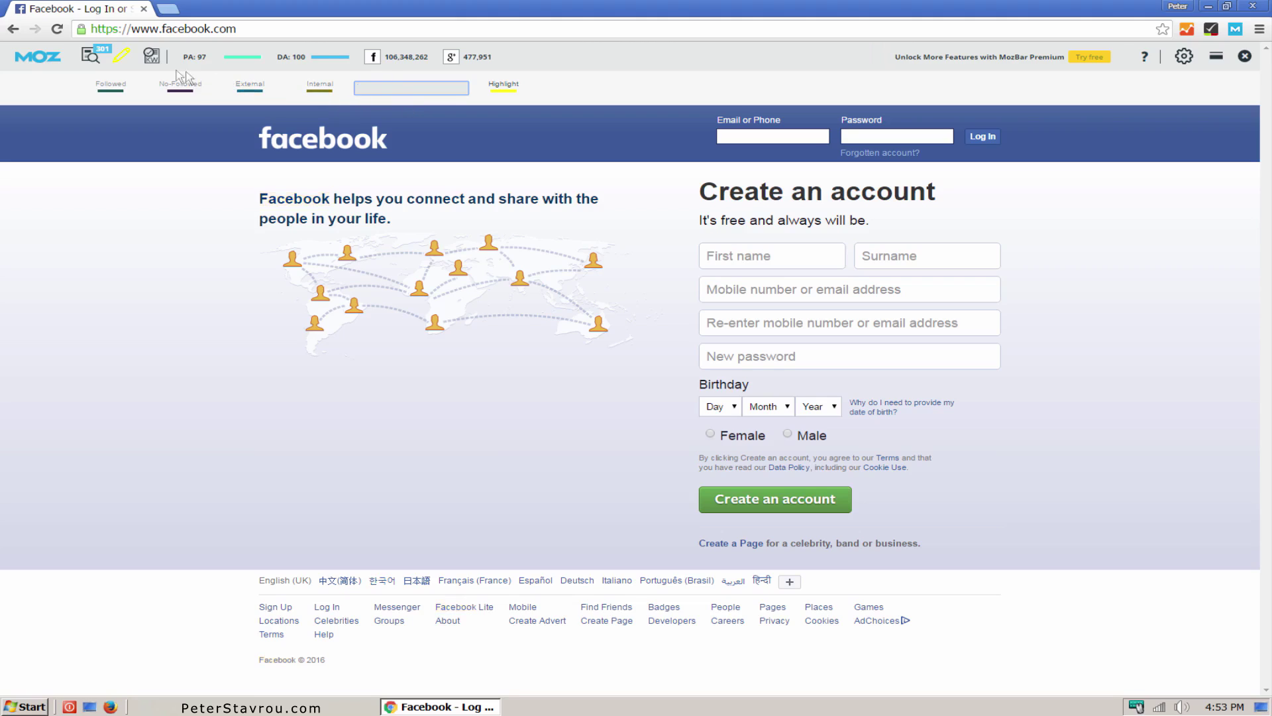
{"action": "left_click", "coordinate": [123, 59]}
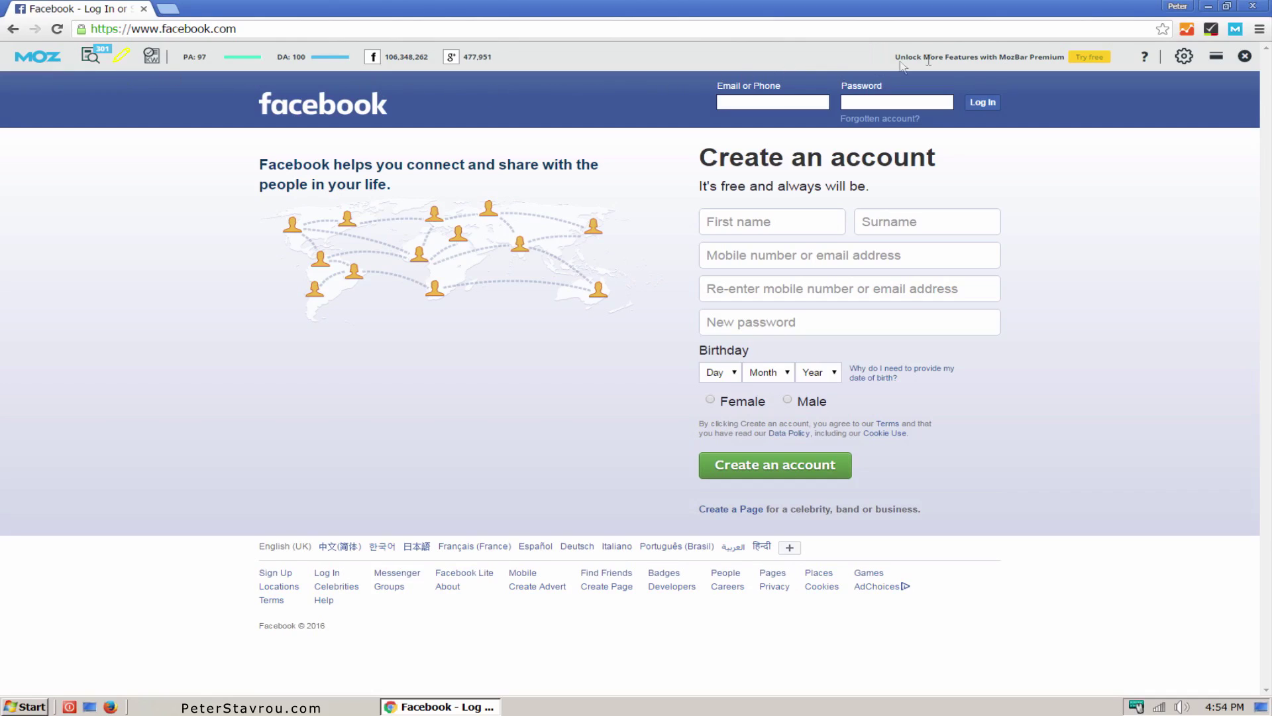
Enable MozRank, MozTrust, Domain MozTrust and Link Metrics, and set the MozBar theme to Dark
{"action": "left_click", "coordinate": [1183, 58]}
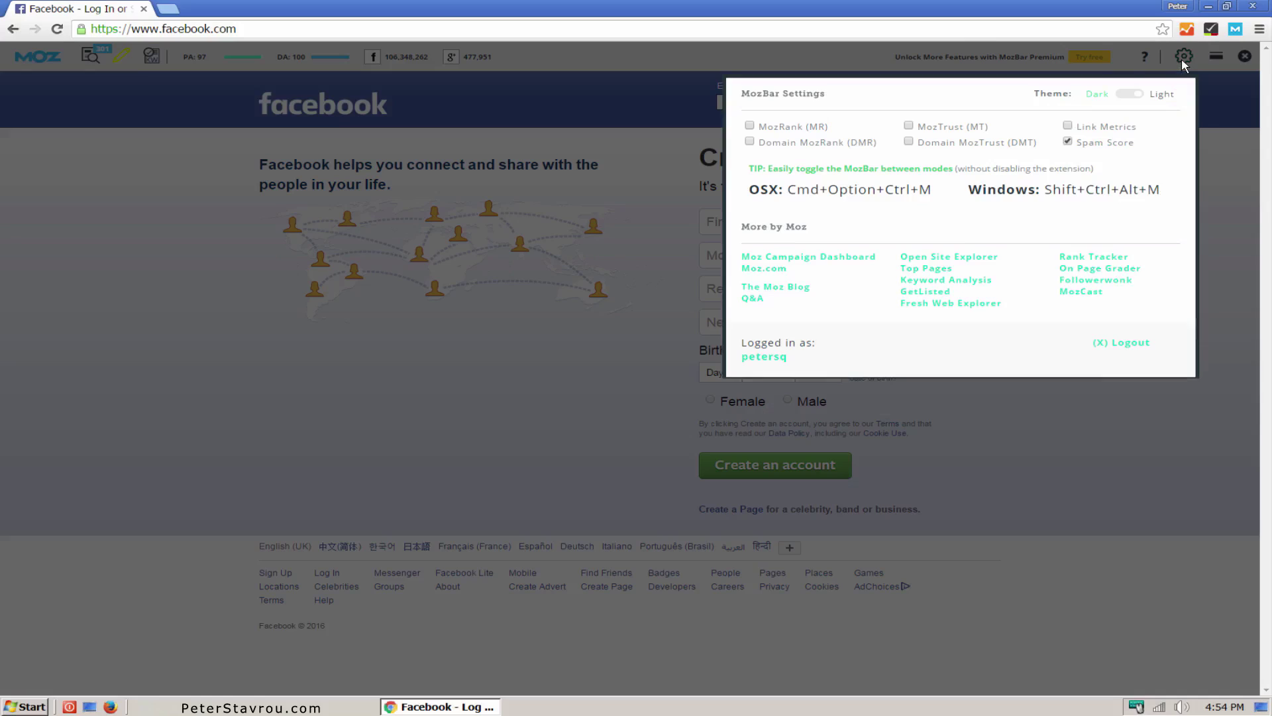
{"action": "left_click", "coordinate": [793, 129]}
{"action": "left_click", "coordinate": [908, 142]}
{"action": "left_click", "coordinate": [953, 129]}
{"action": "left_click", "coordinate": [1068, 127]}
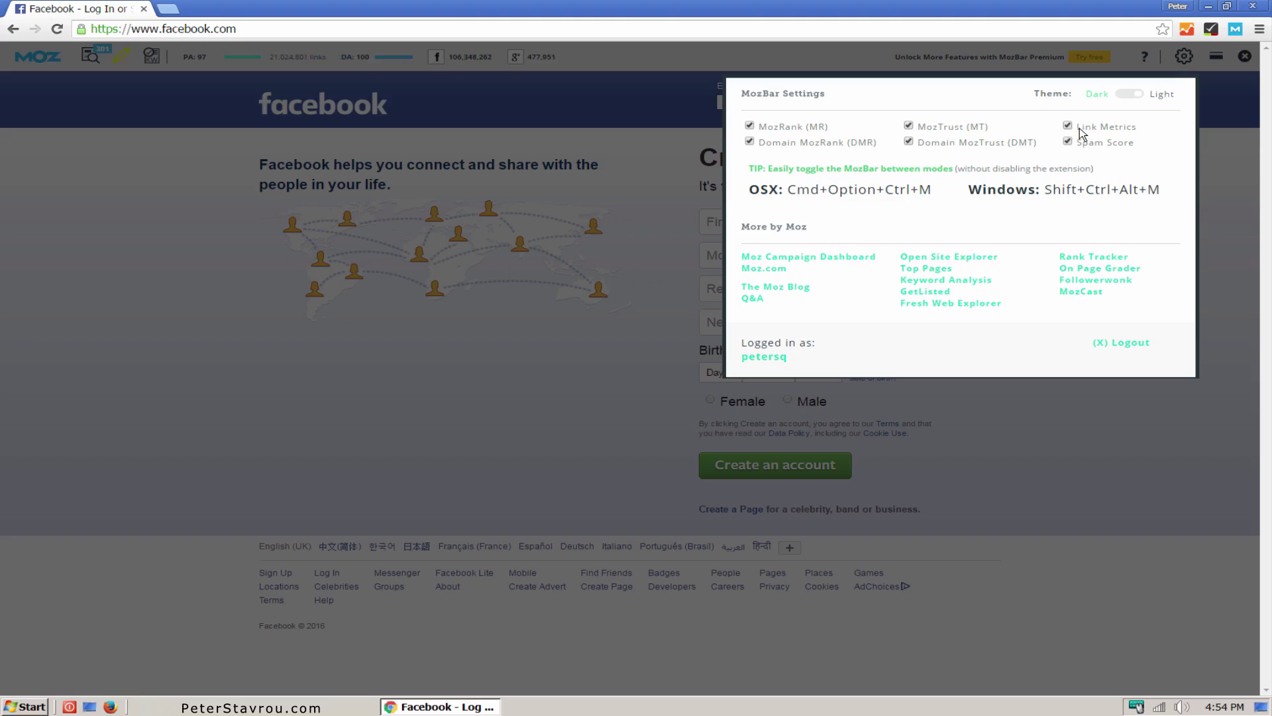
{"action": "left_click", "coordinate": [1130, 94]}
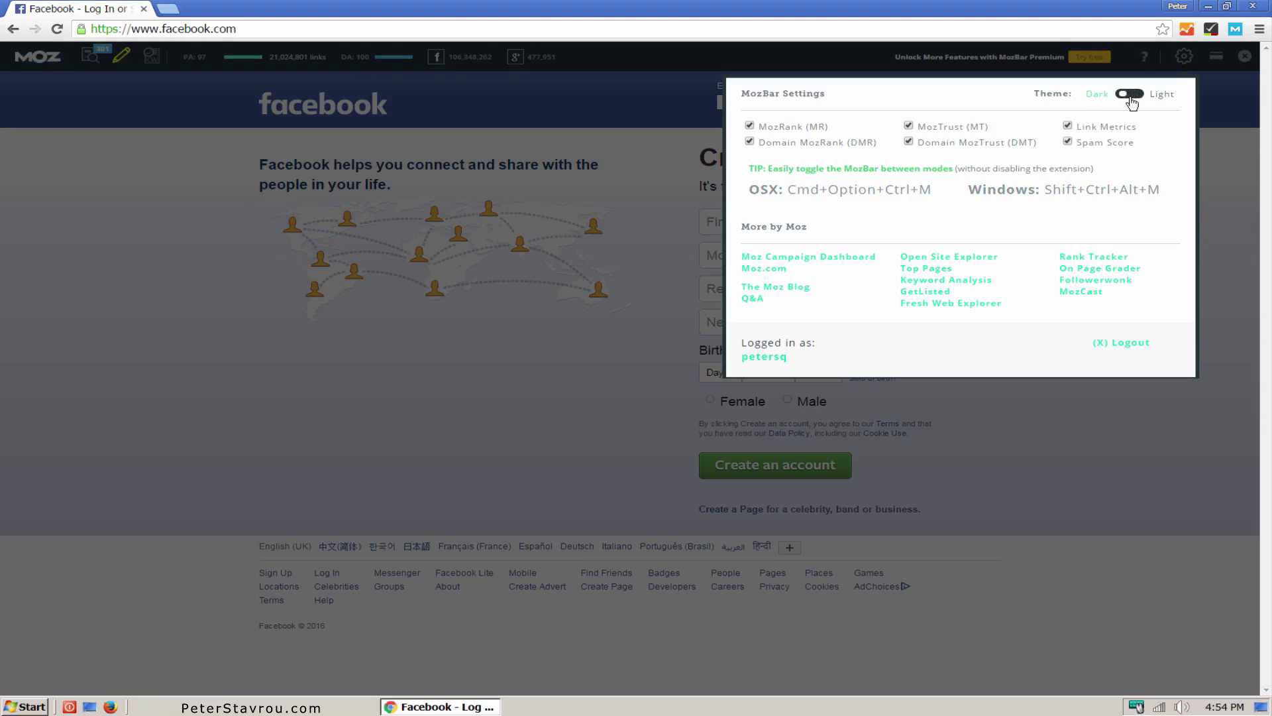
{"action": "left_click", "coordinate": [1213, 145]}
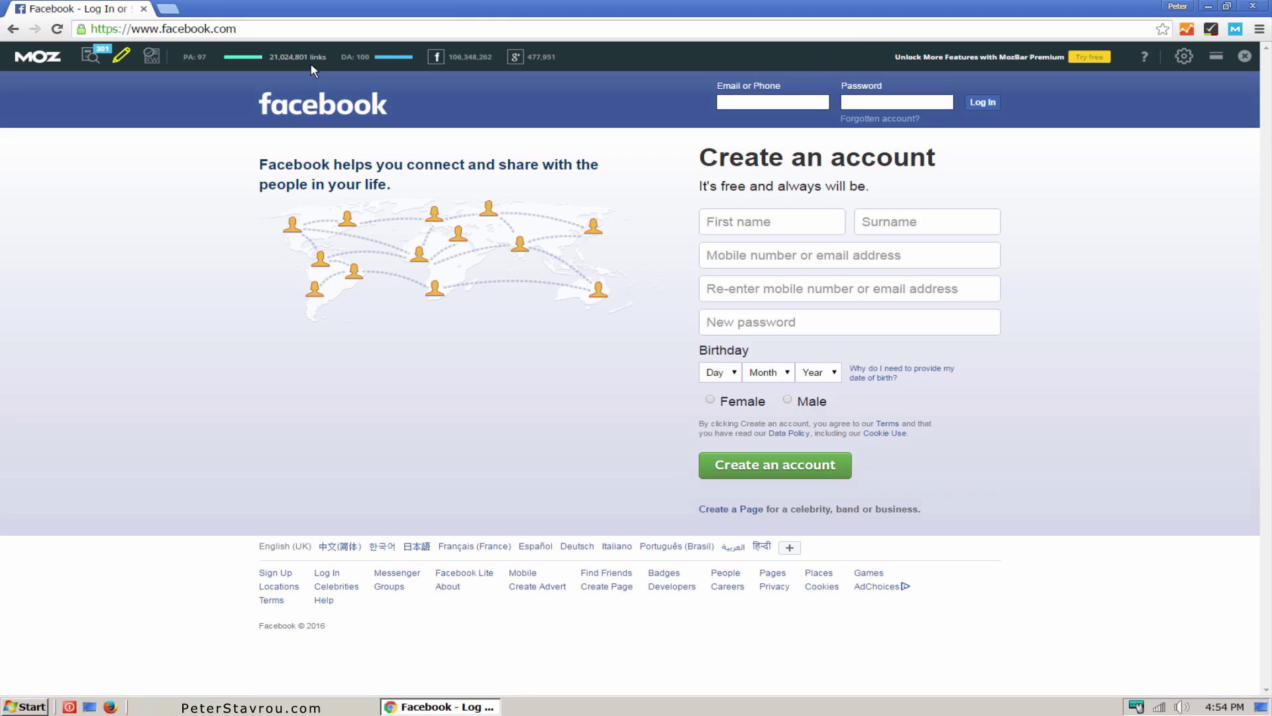
Go to google.com from the address bar and search for 'wordpress'
{"action": "left_click", "coordinate": [351, 30]}
{"action": "type", "text": "google"}
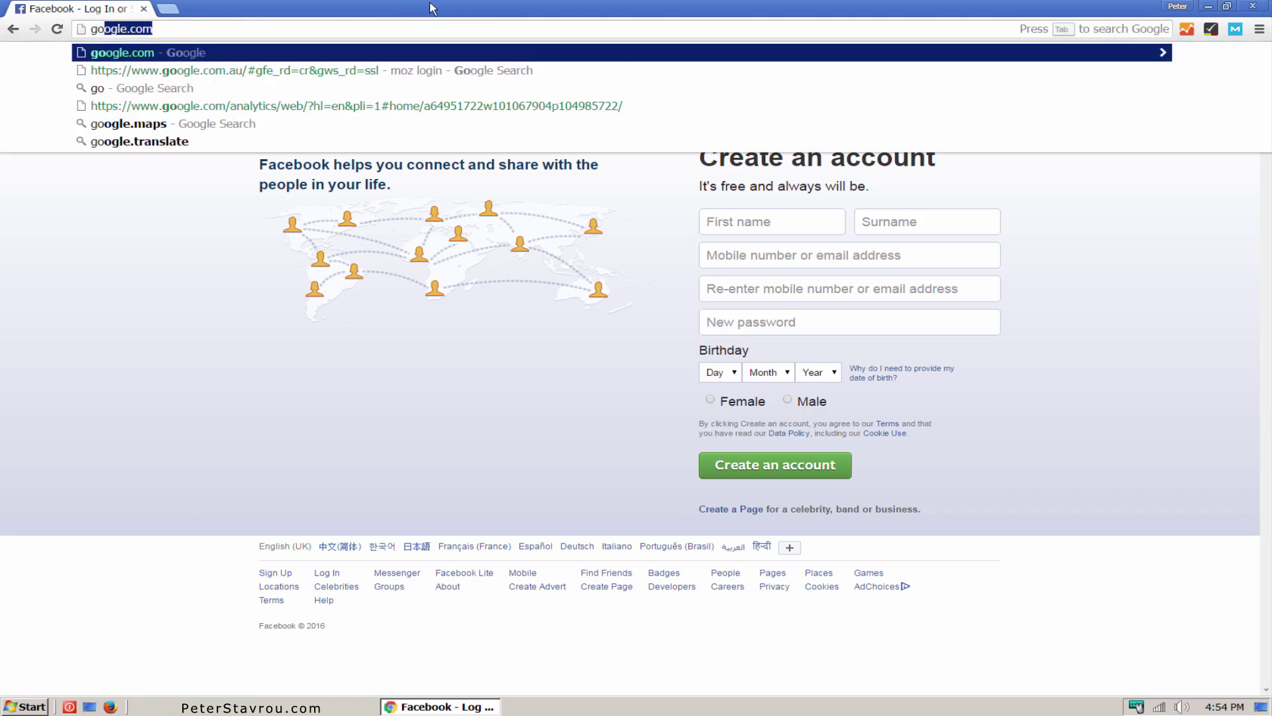
{"action": "key", "text": "Down"}
{"action": "key", "text": "Return"}
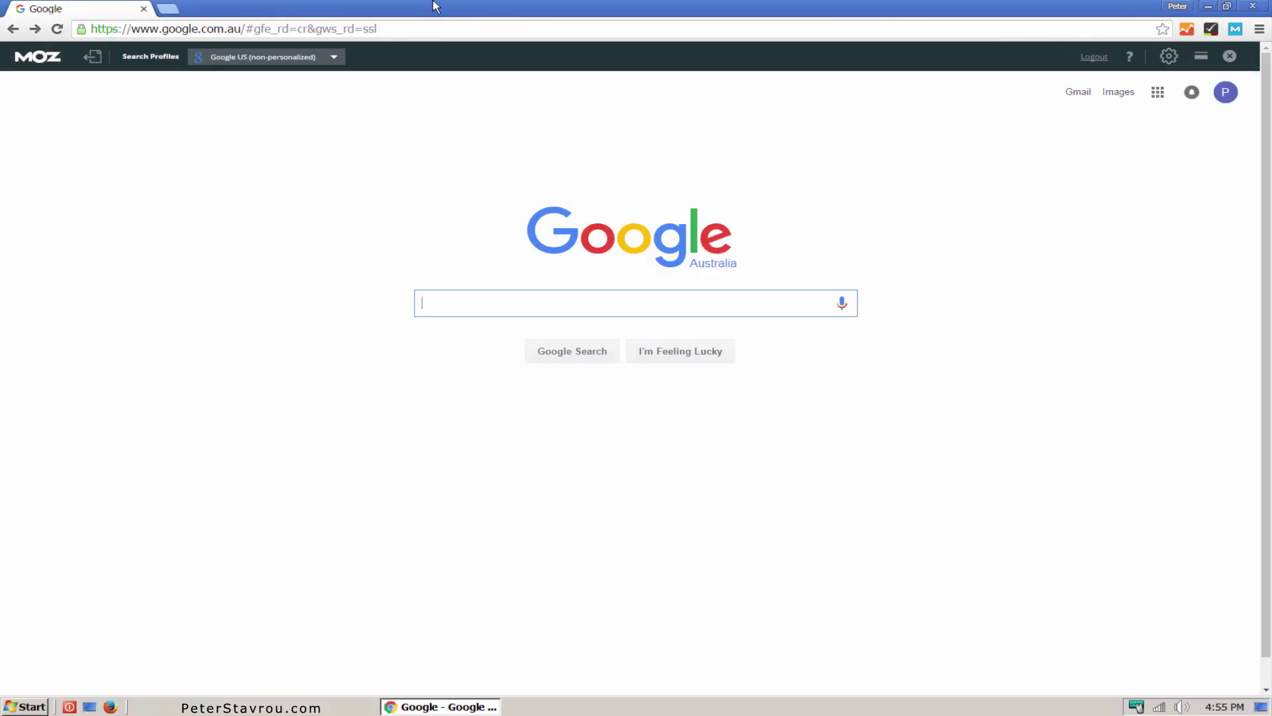
{"action": "type", "text": "wordpress"}
{"action": "key", "text": "Return"}
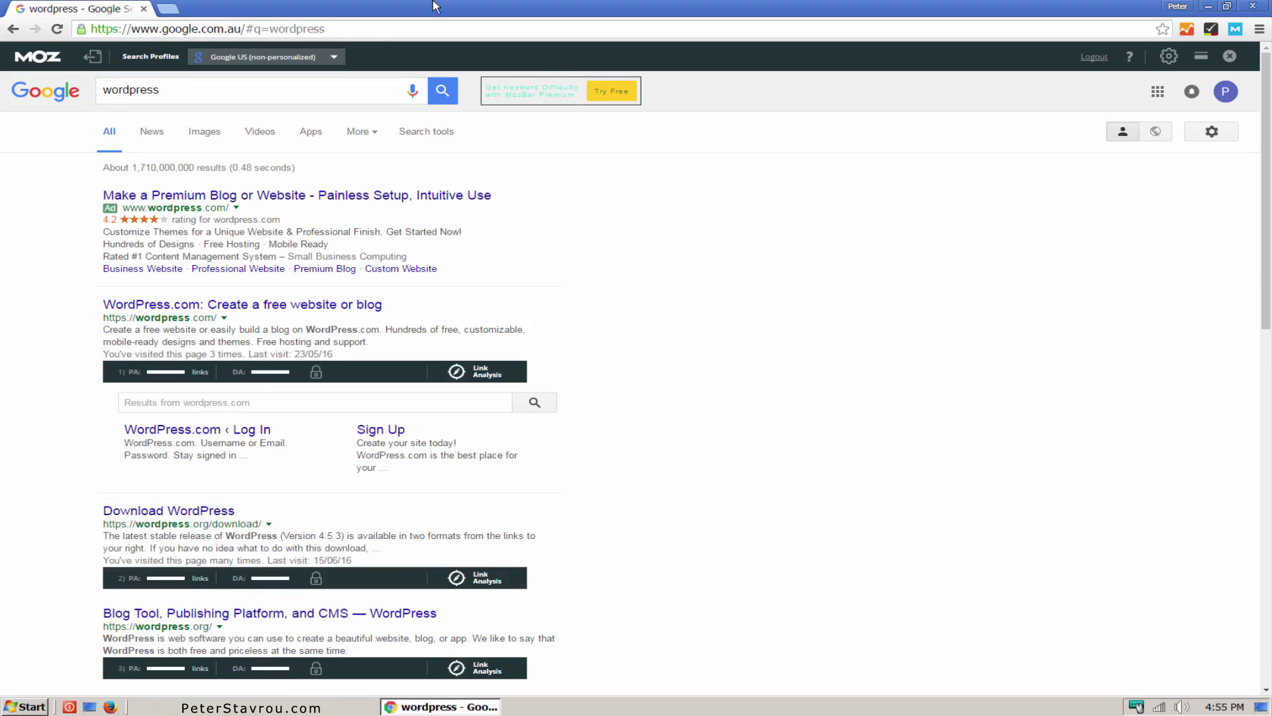